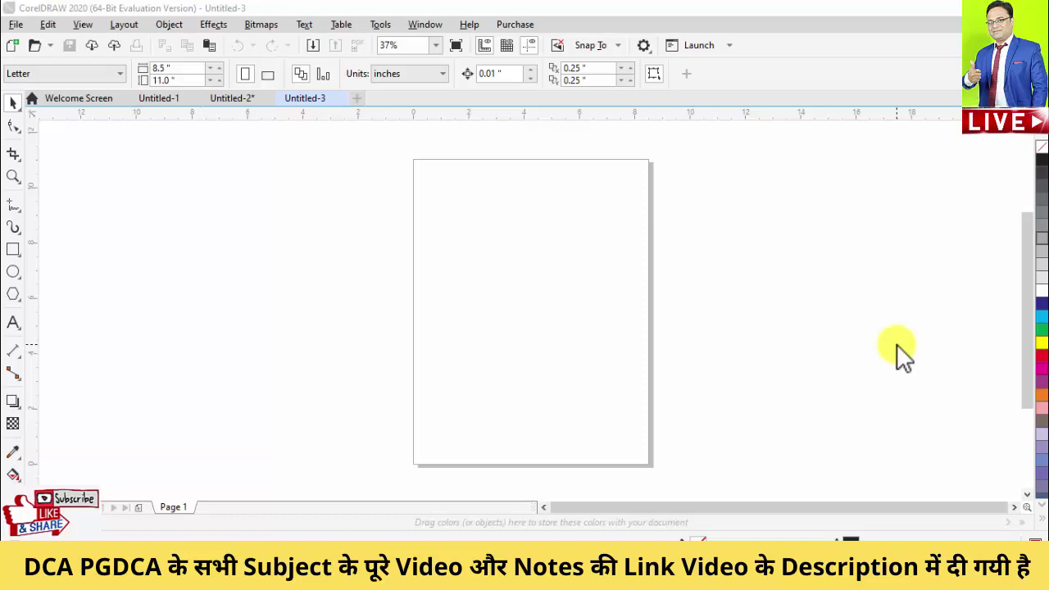
click(82, 25)
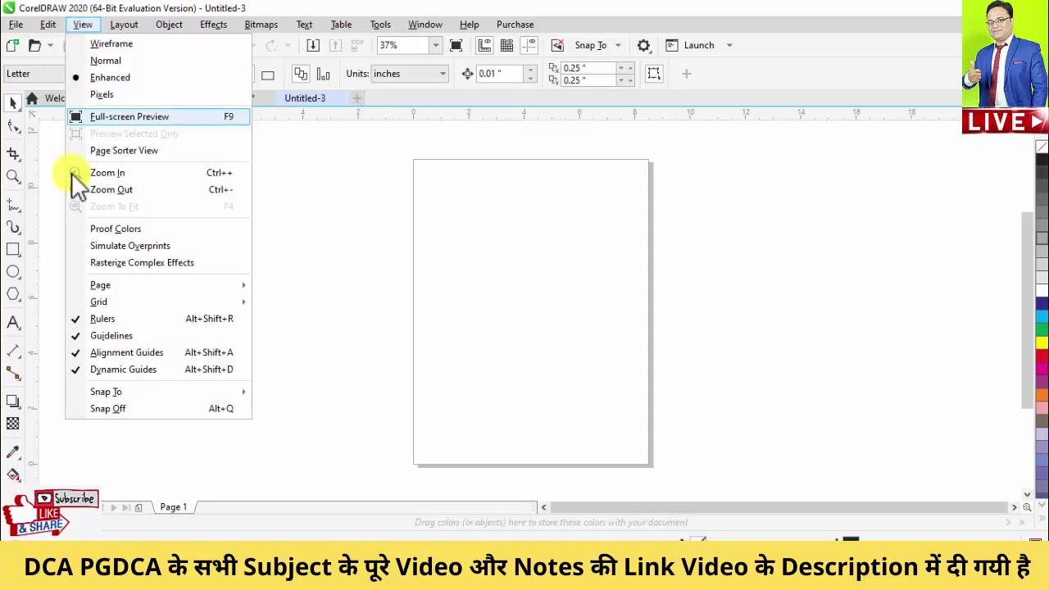
mouse_move(117, 280)
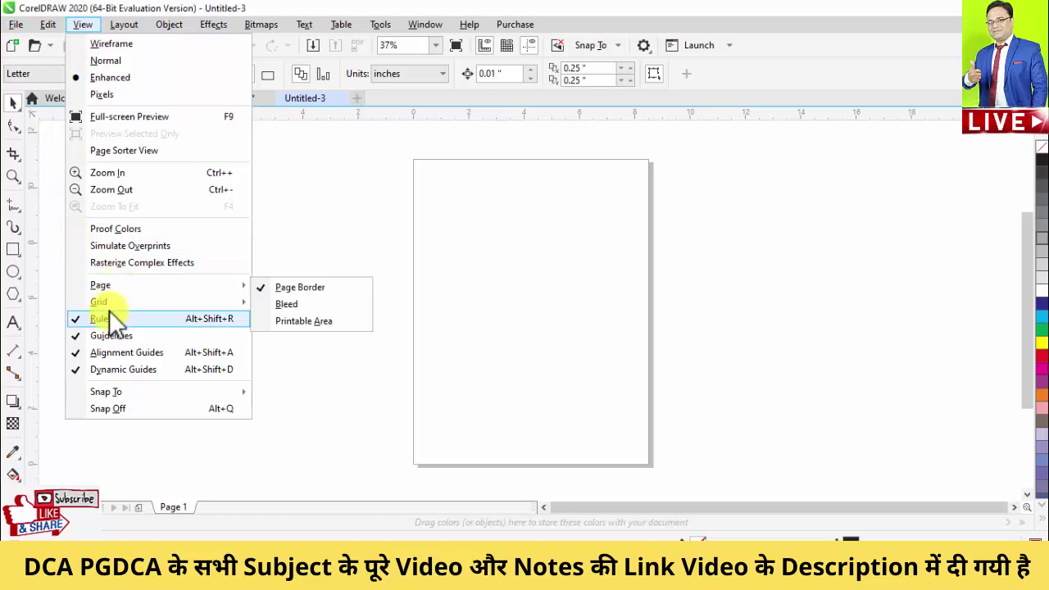
click(106, 64)
click(83, 25)
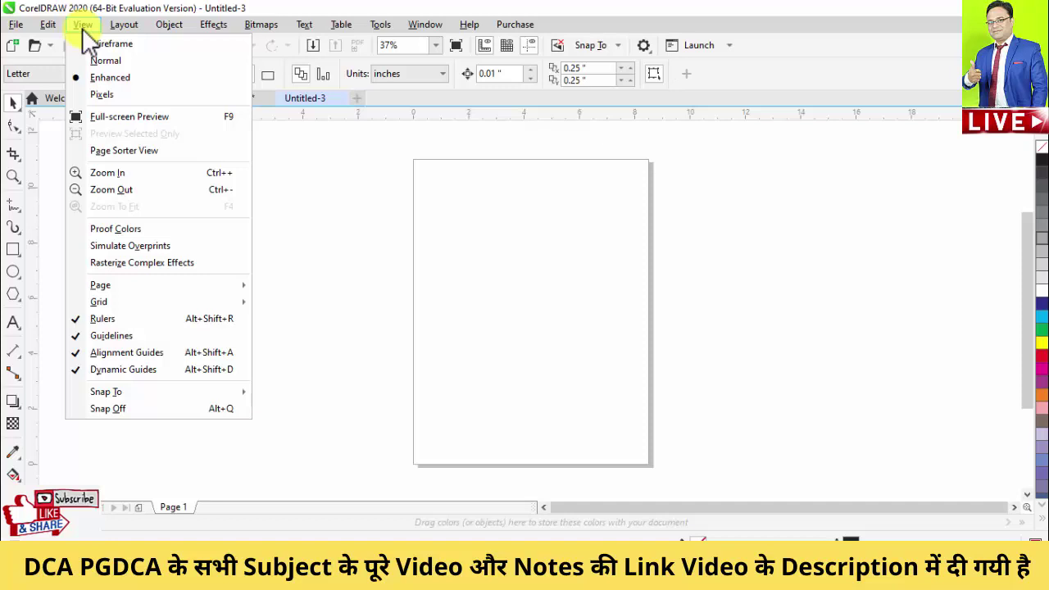
click(290, 125)
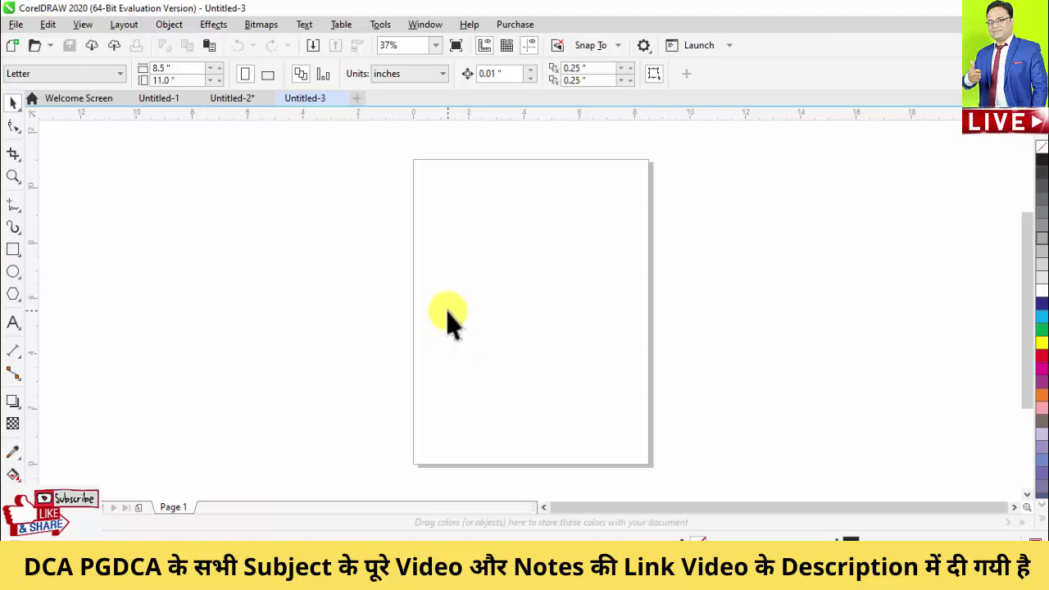
click(83, 26)
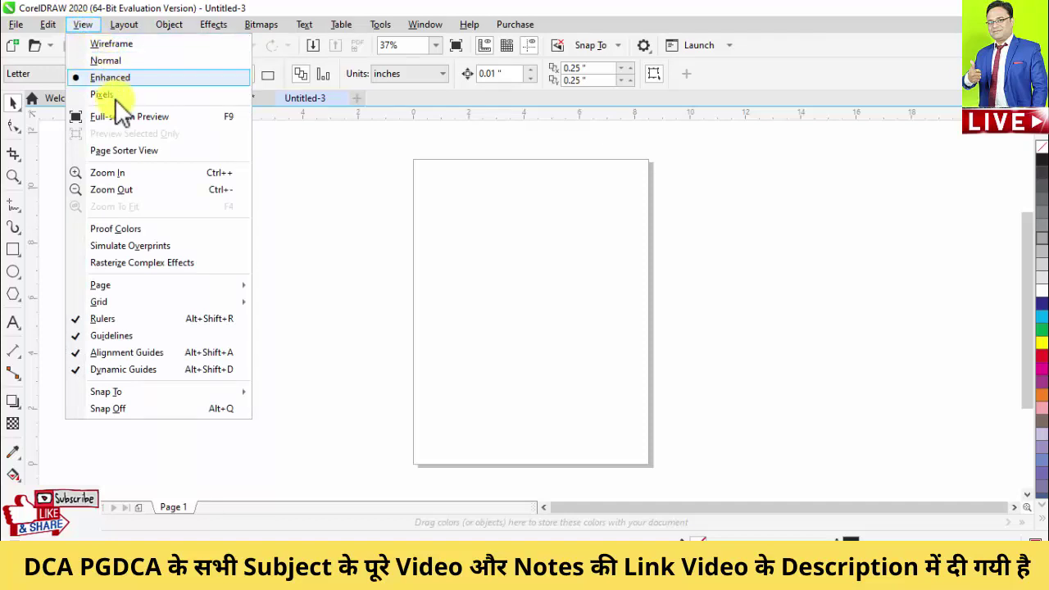
click(162, 305)
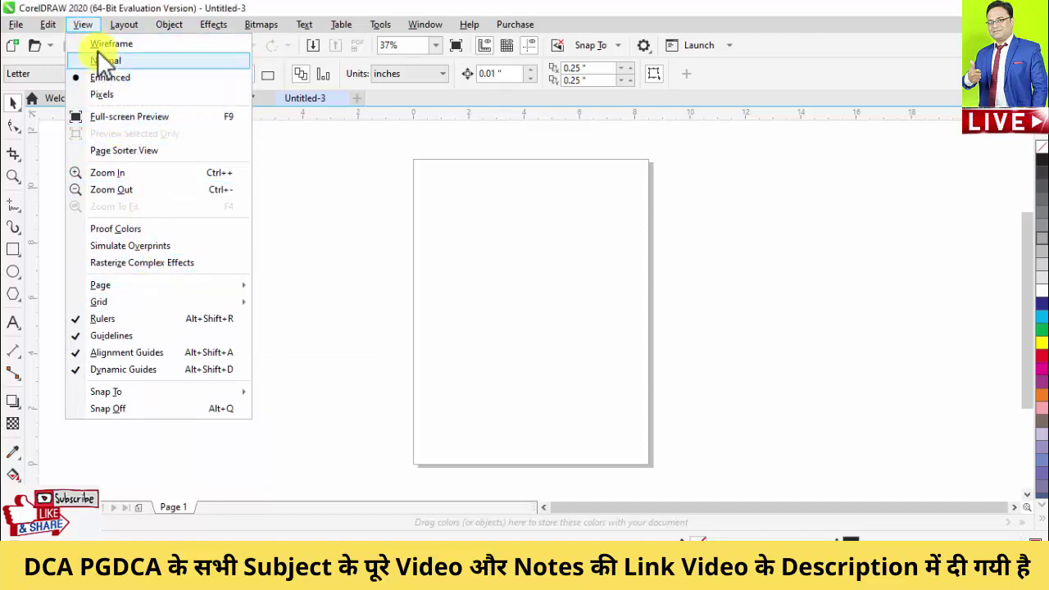
- Create a new document from the "Fashion - Social Media - Post" template
click(16, 25)
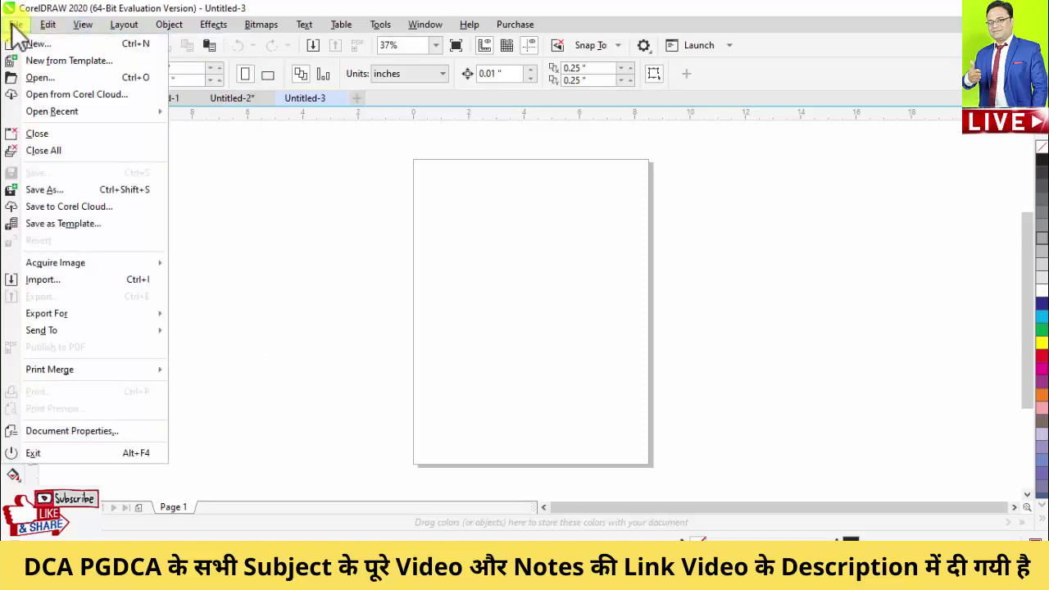
click(50, 60)
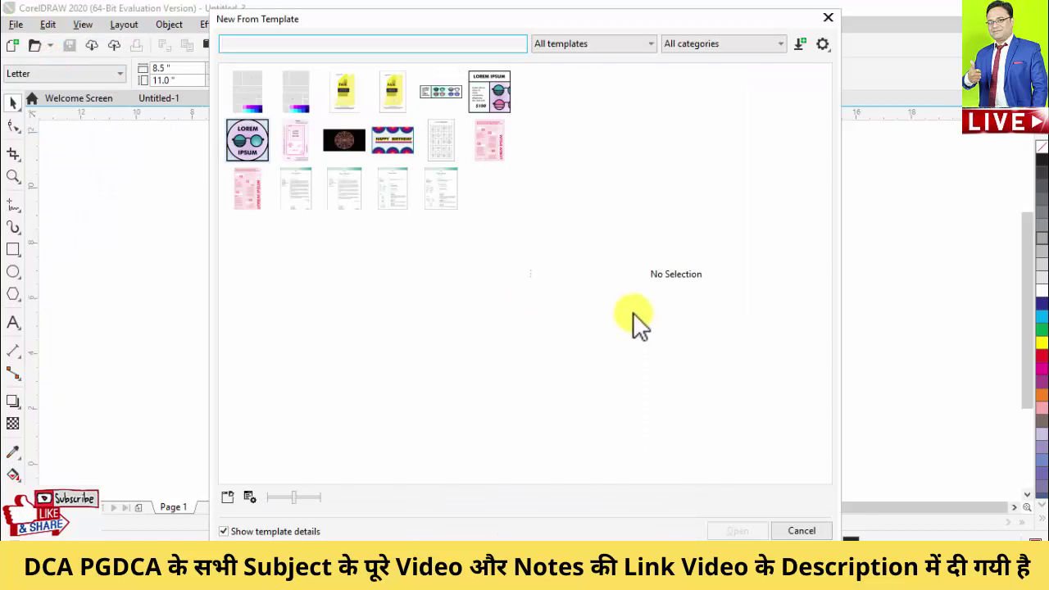
click(244, 146)
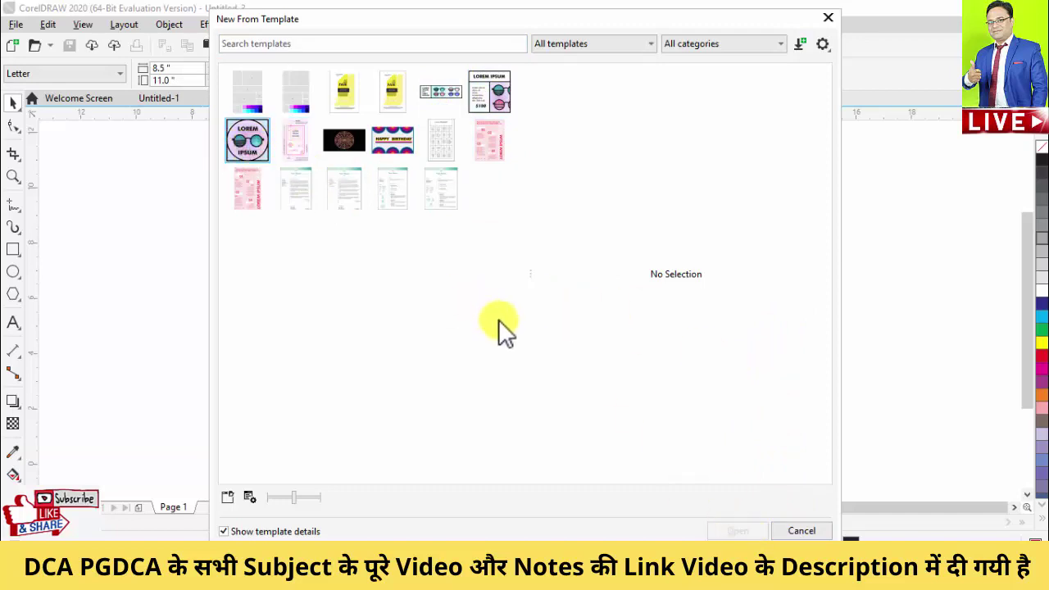
click(738, 530)
click(488, 106)
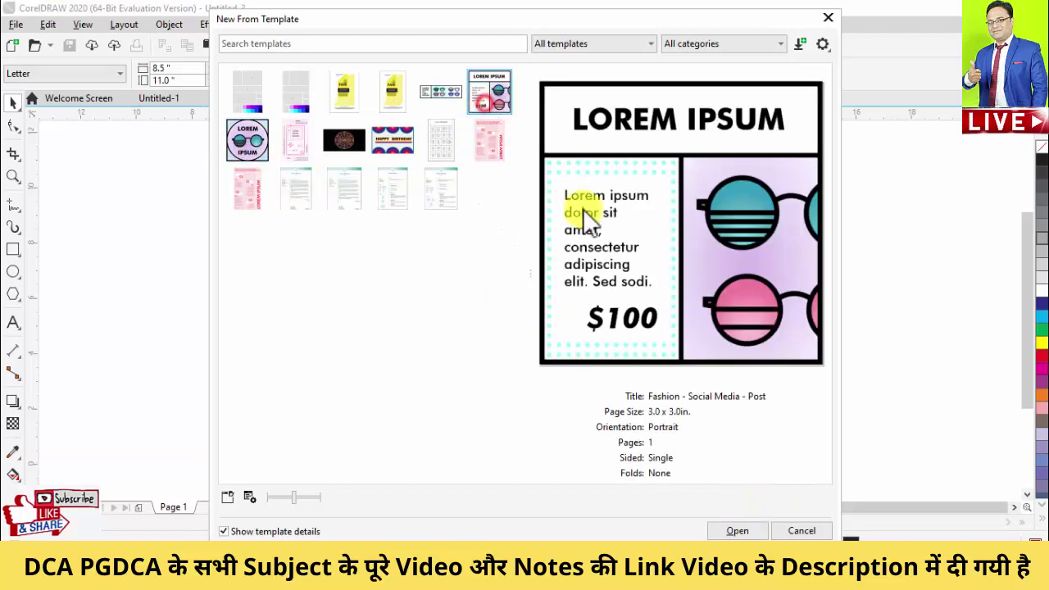
click(738, 530)
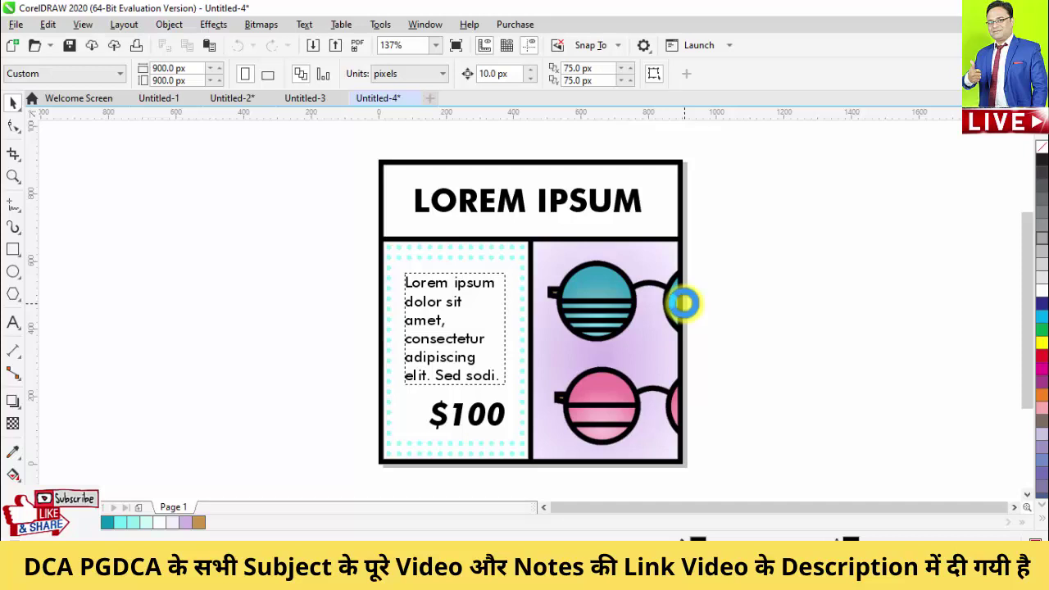
click(611, 392)
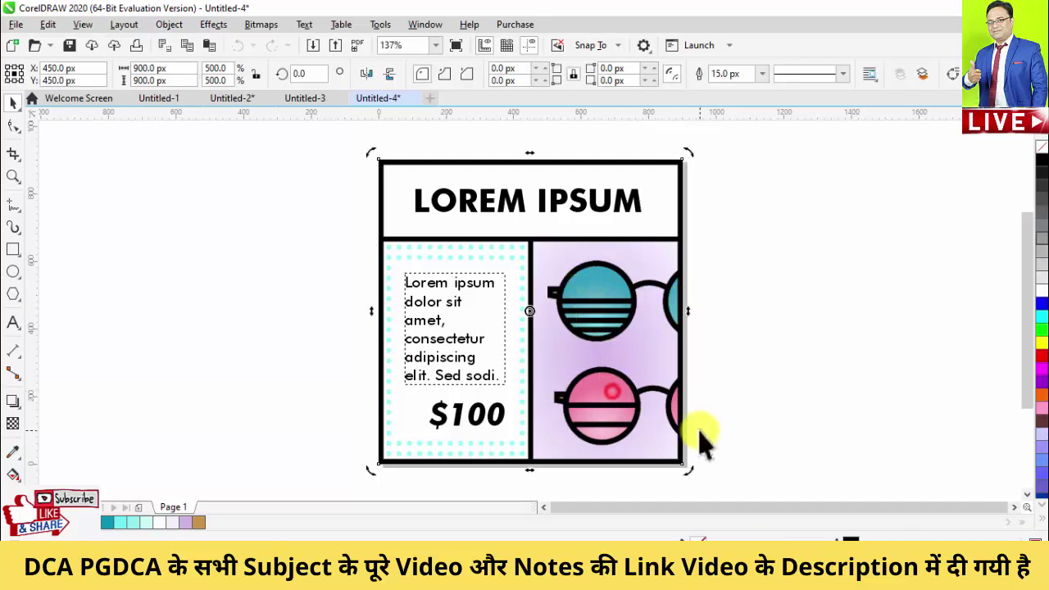
click(422, 293)
click(762, 384)
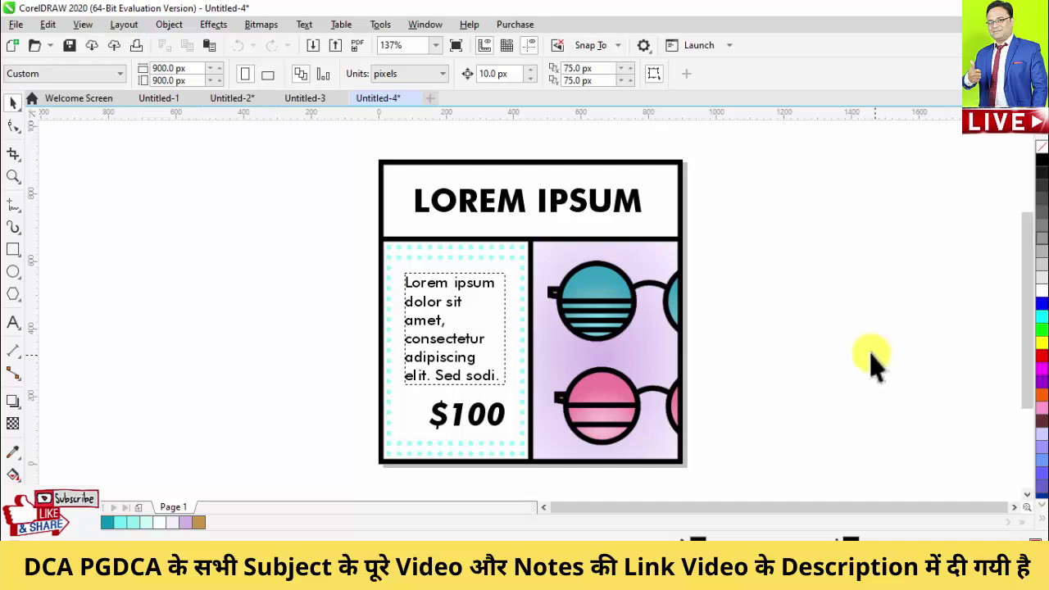
- Display the template design in Wireframe view and inspect the outlines of the "Lorem ipsum dolor sit" text up close
click(82, 26)
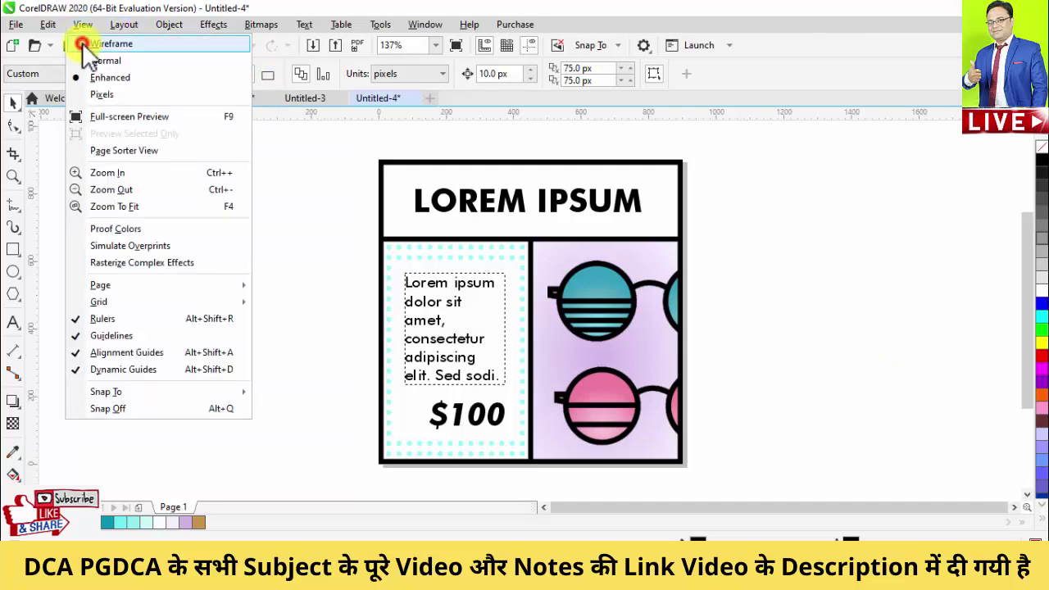
click(86, 46)
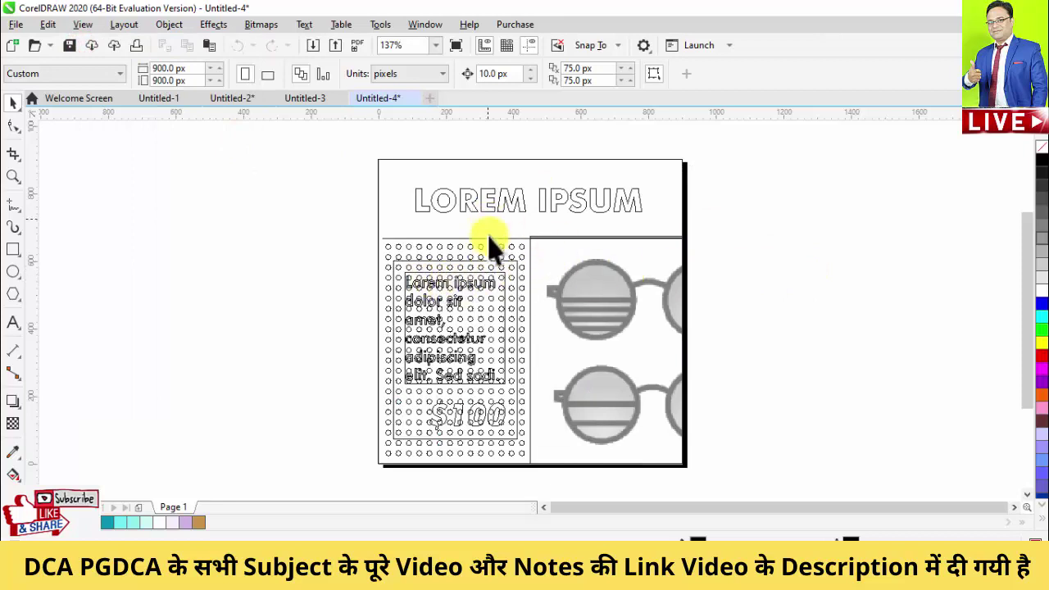
click(13, 176)
drag(328, 199, 665, 380)
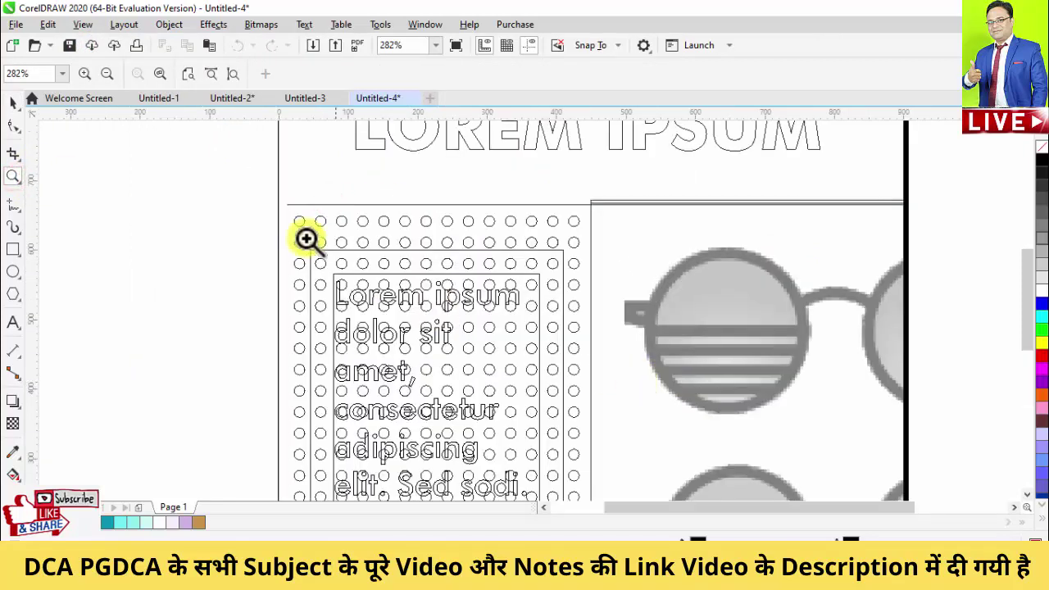
drag(281, 249, 601, 405)
drag(218, 237, 762, 440)
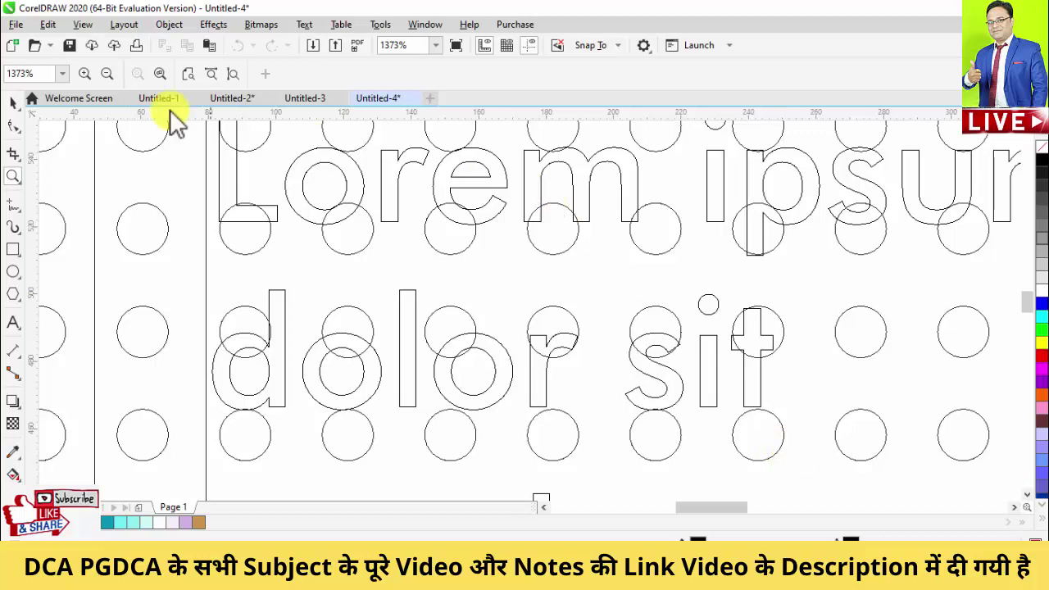
- Switch the document to Normal view and examine the edges of the enlarged body text
click(84, 25)
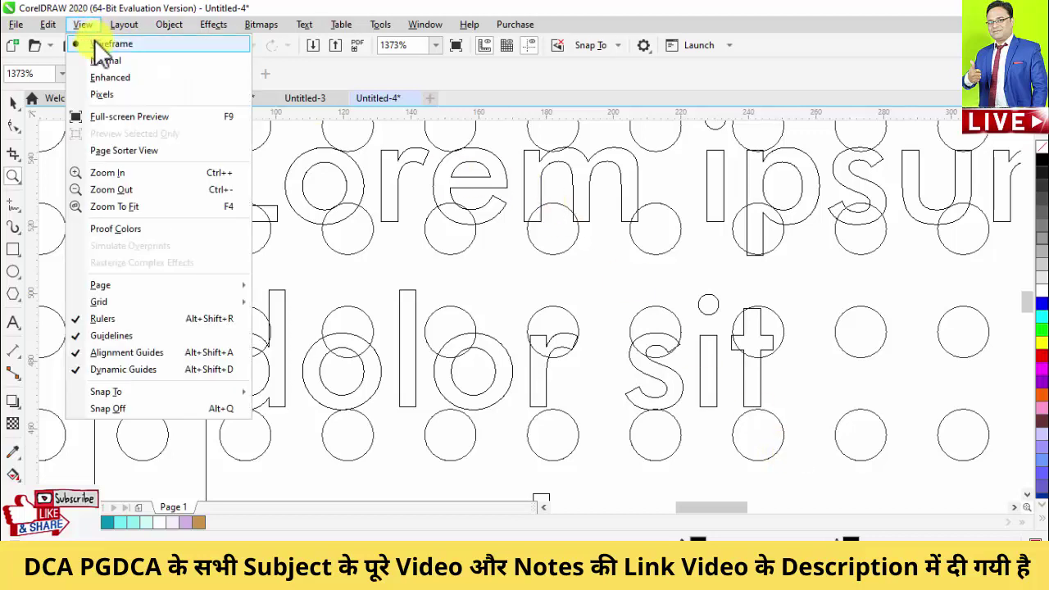
click(100, 60)
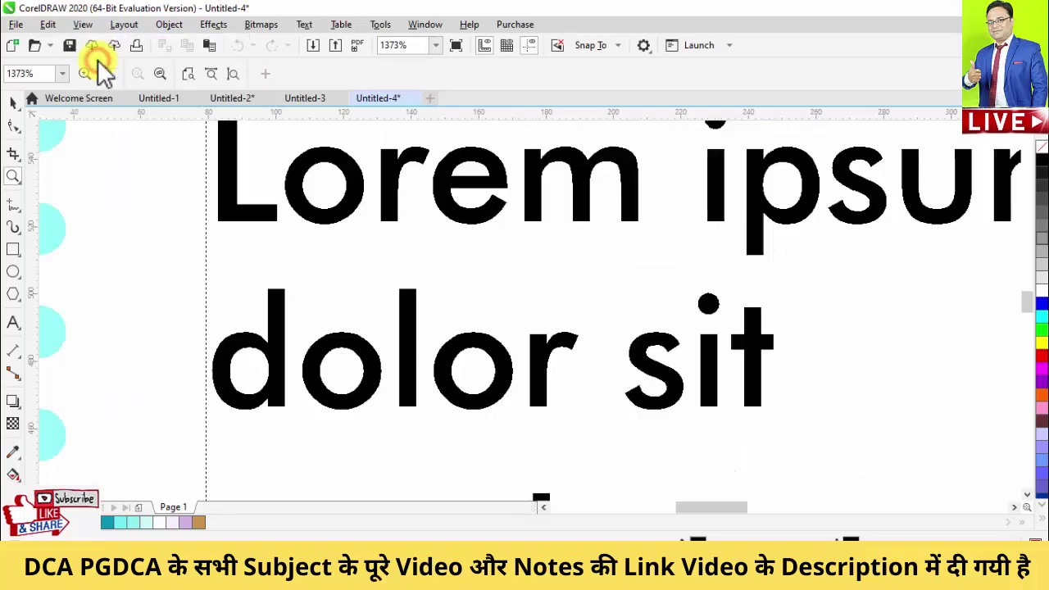
scroll(787, 437, right, 1)
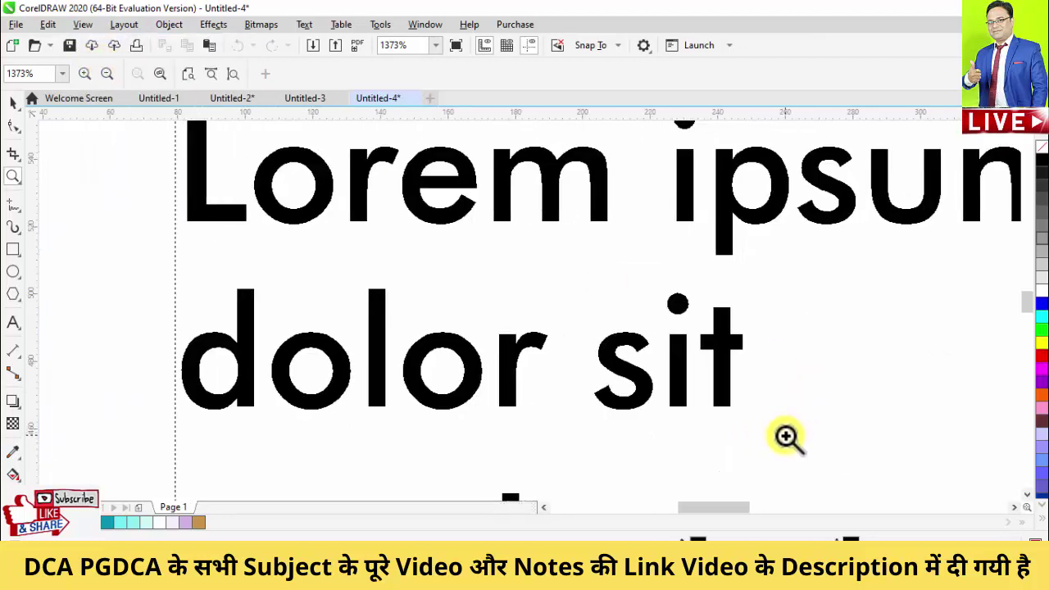
scroll(672, 389, right, 1)
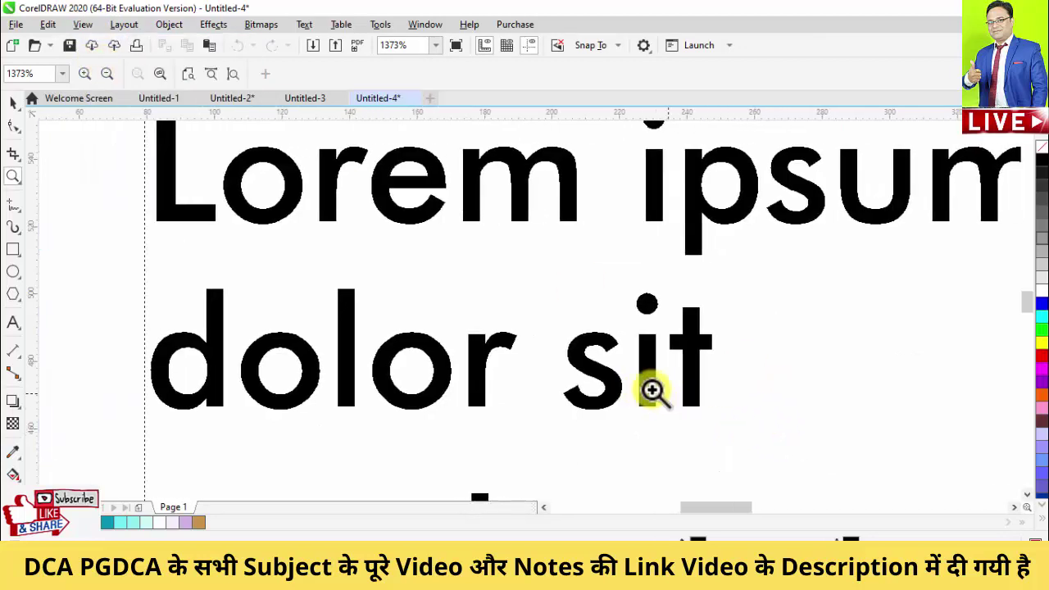
click(525, 345)
- Switch the document to Enhanced view and examine the paragraph text beside the sunglasses artwork up close
click(104, 74)
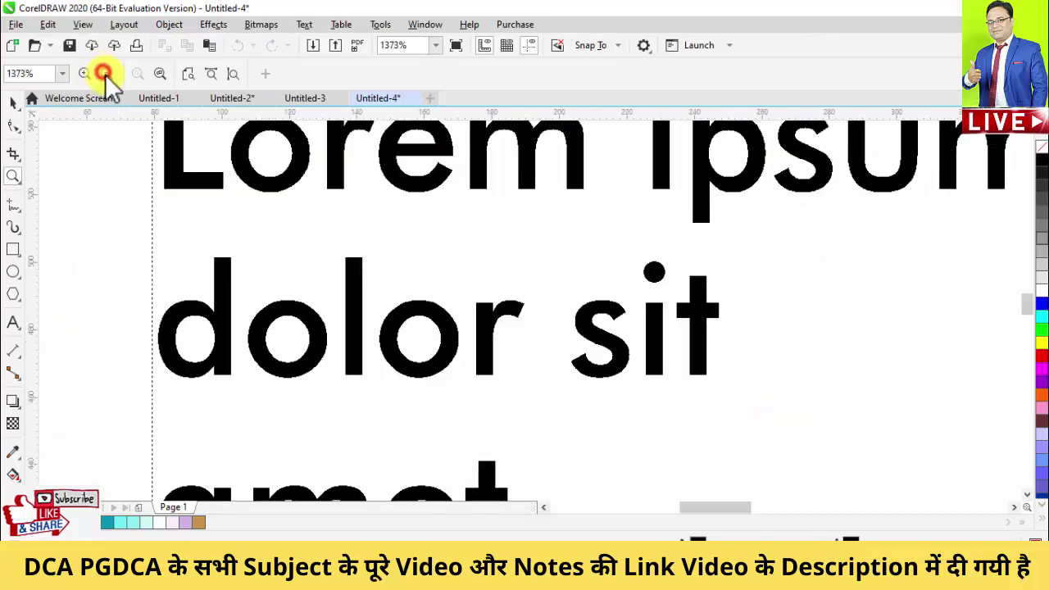
click(105, 74)
click(106, 74)
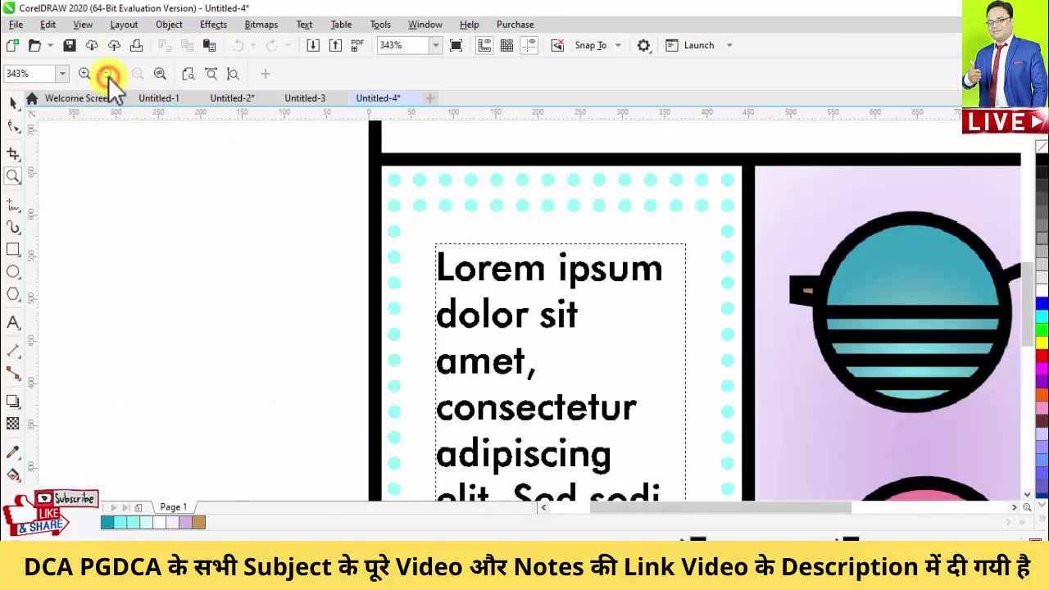
click(106, 75)
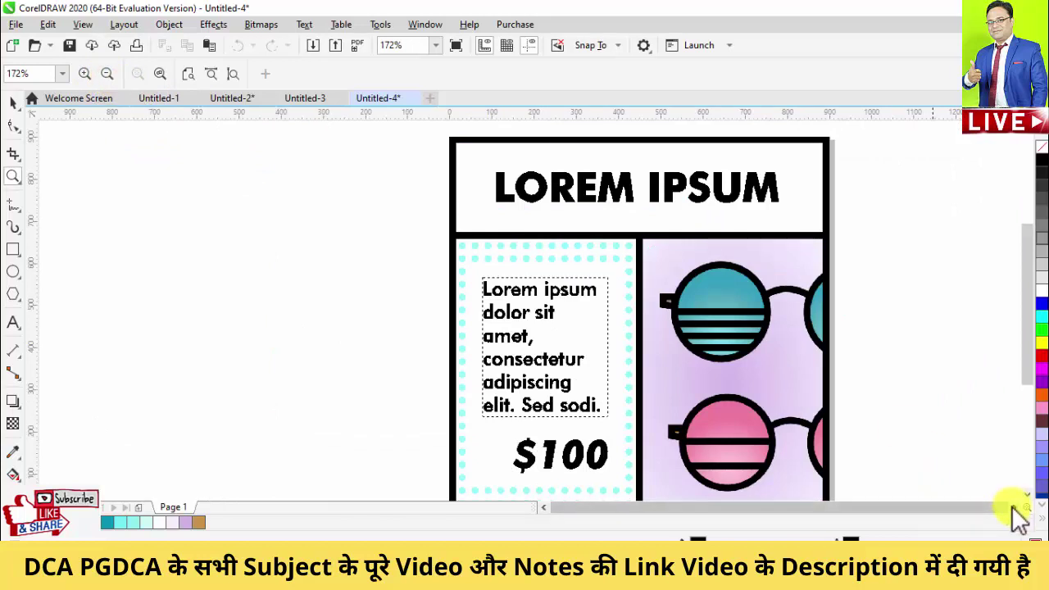
click(1015, 508)
click(75, 26)
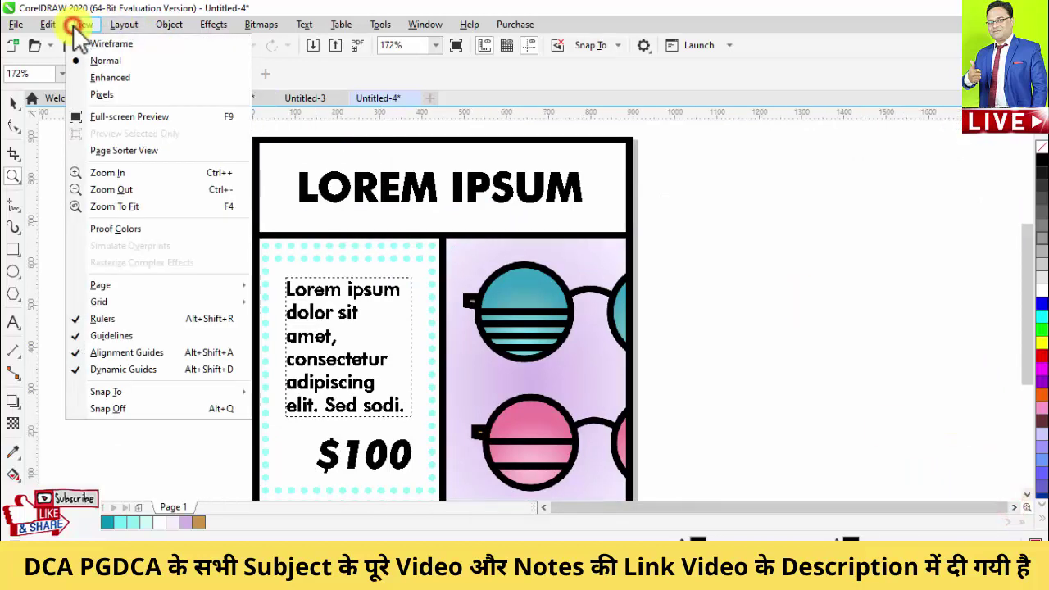
click(105, 77)
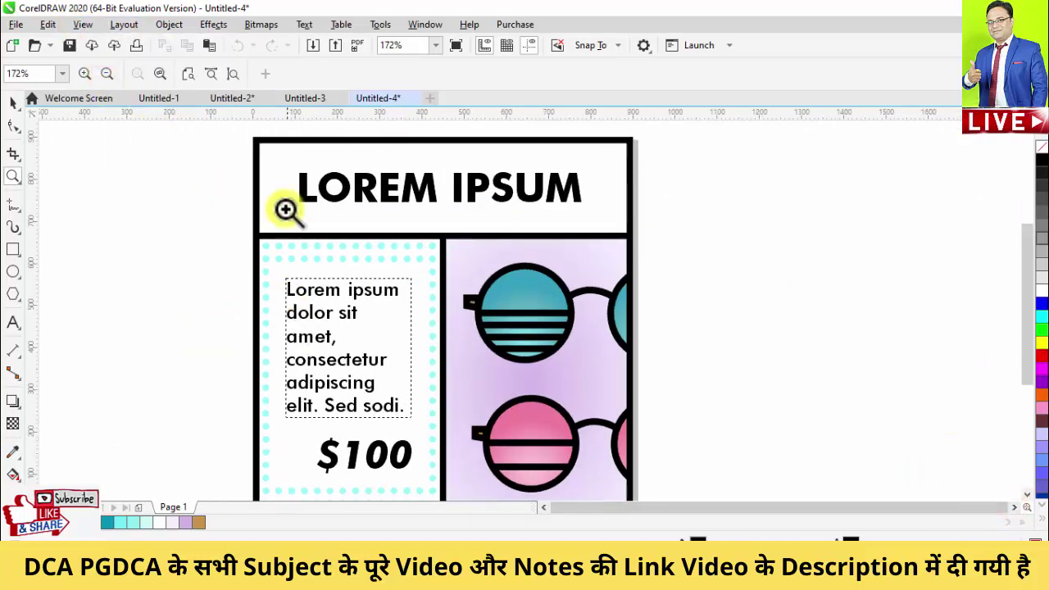
drag(250, 269, 590, 422)
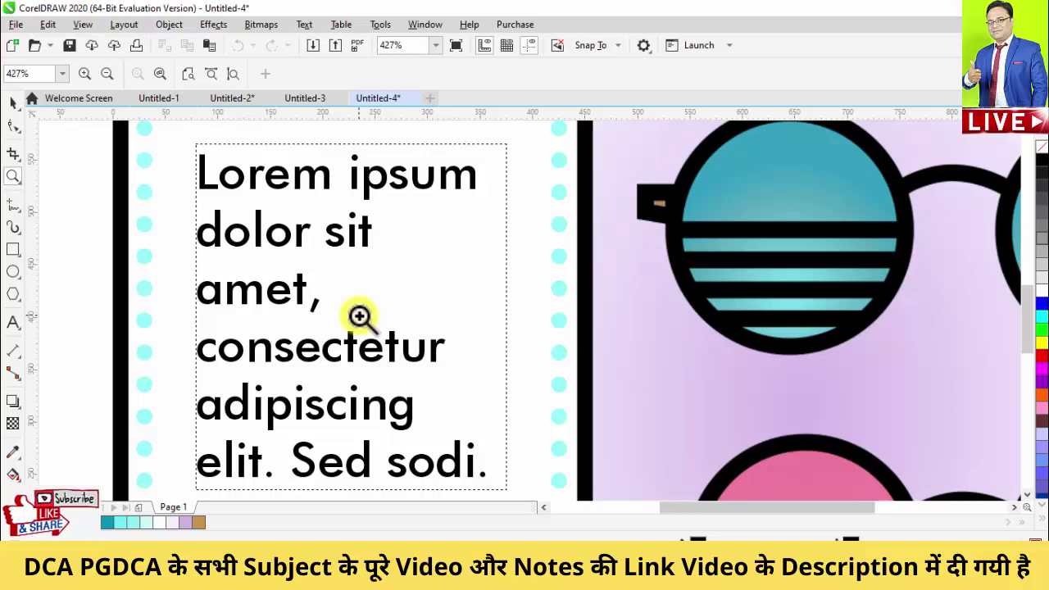
- Switch the document to Pixels view and inspect the pixel rendering of the first lines of the paragraph text
click(85, 26)
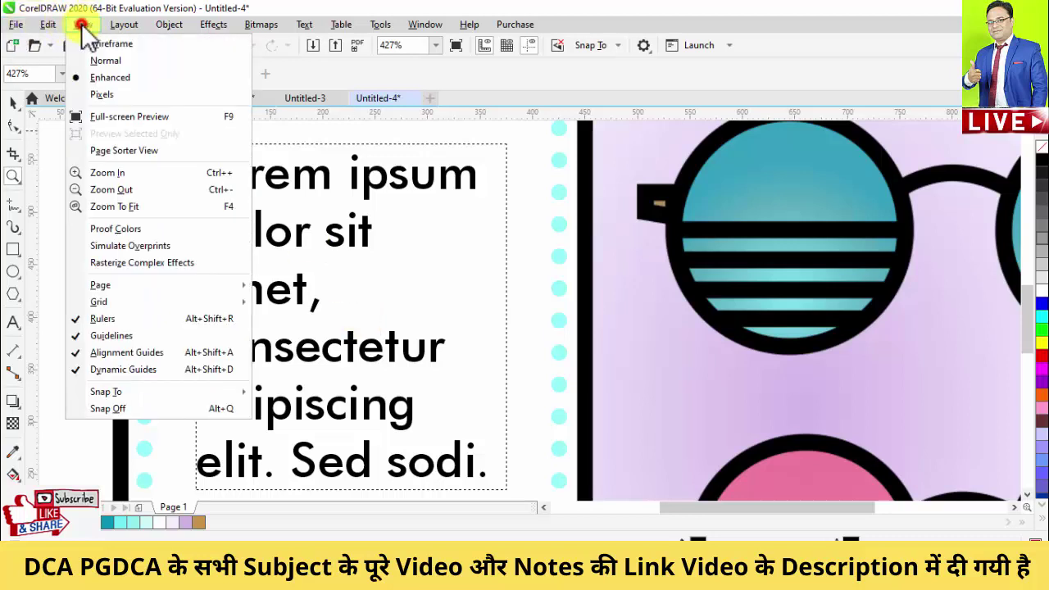
click(110, 94)
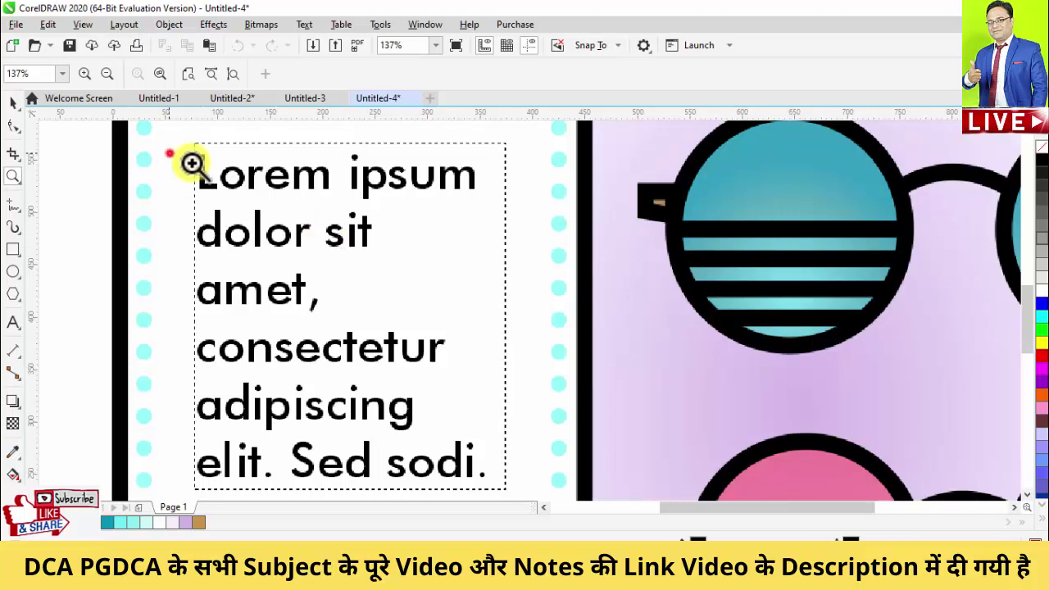
drag(169, 155, 574, 286)
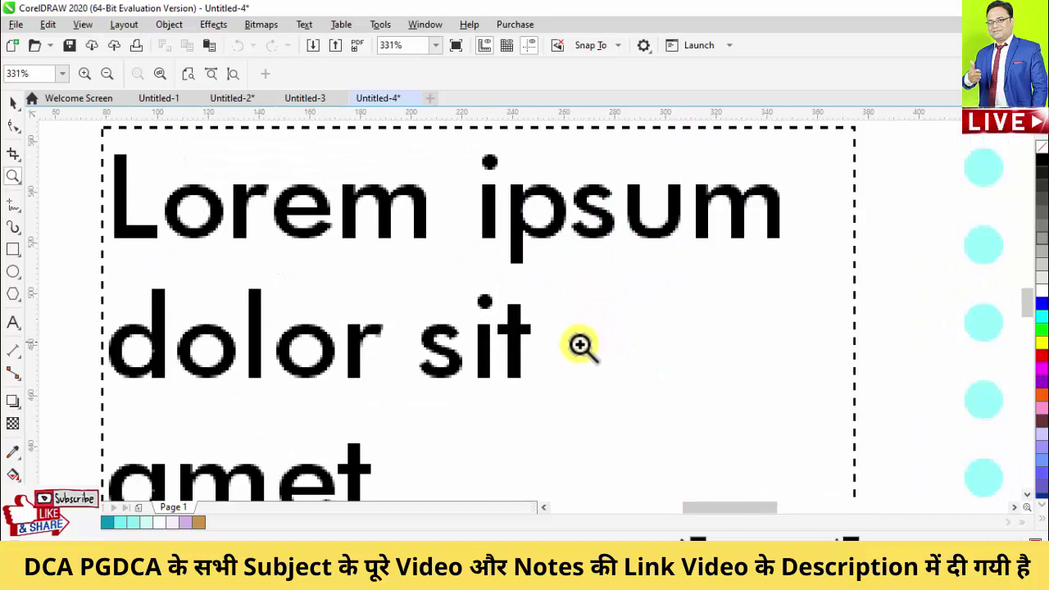
- Open the list of document view modes
click(83, 24)
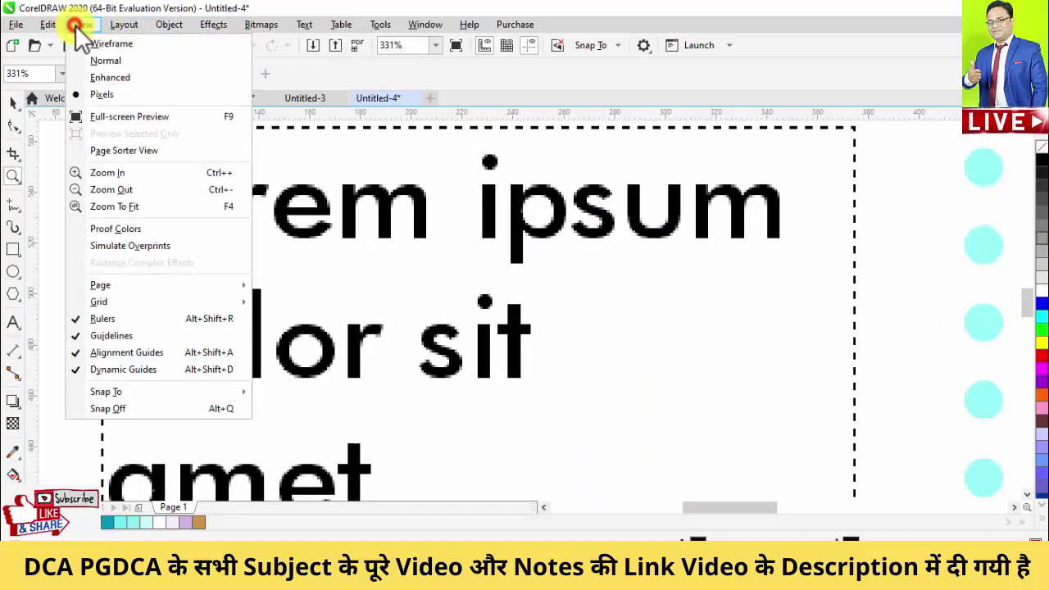